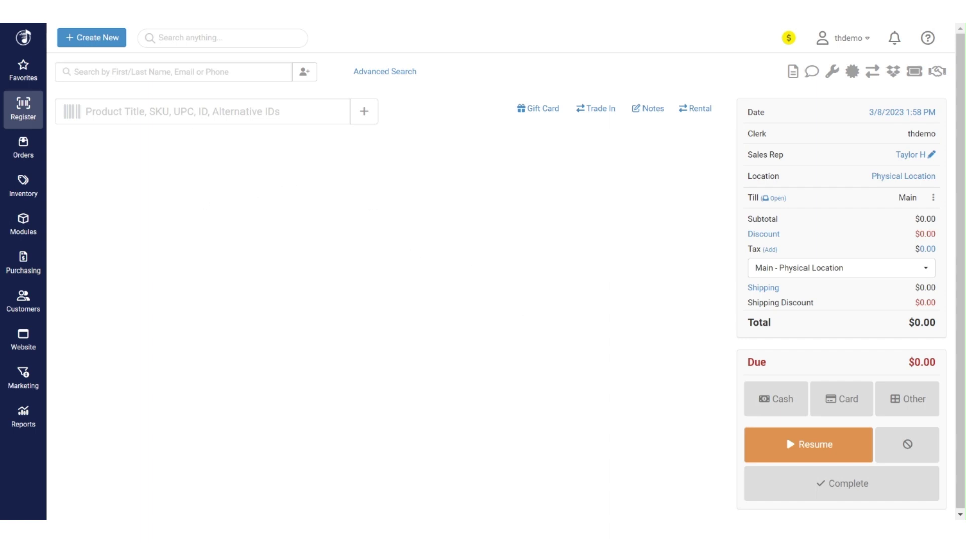
Look up the returning customer by name and attach them to the sale, showing their $1,894.13 balance
left_click(212, 80)
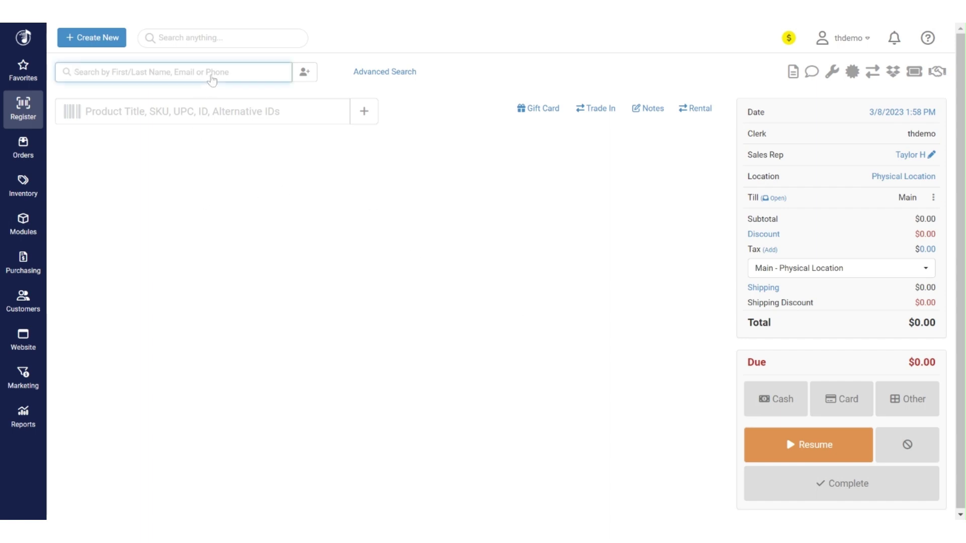
type("mck")
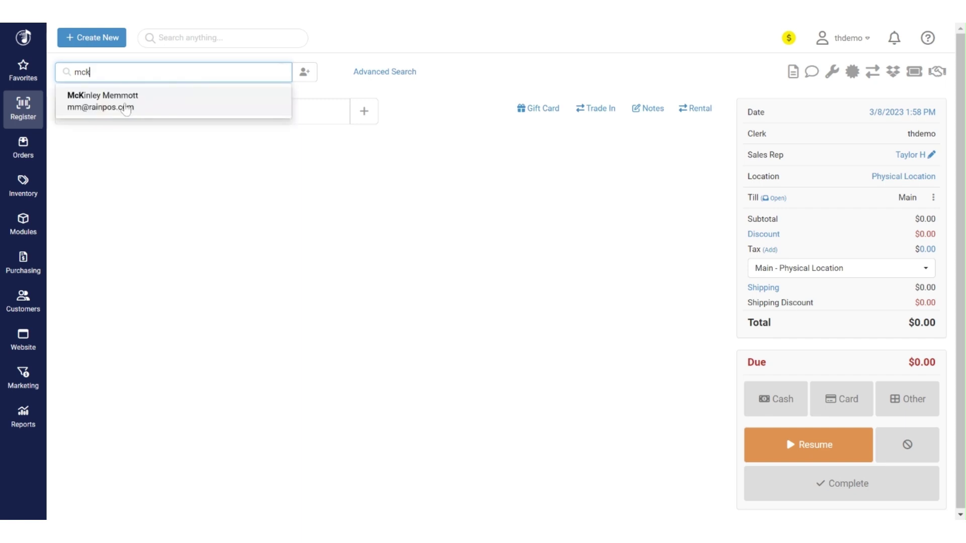
key("Return")
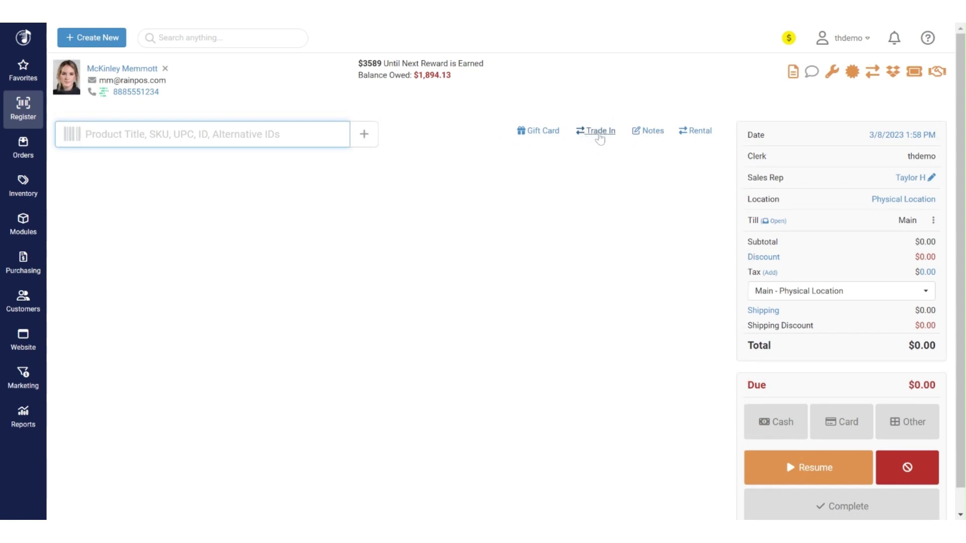
Start a new trade-in and scroll through the customer's recently purchased items
left_click(599, 136)
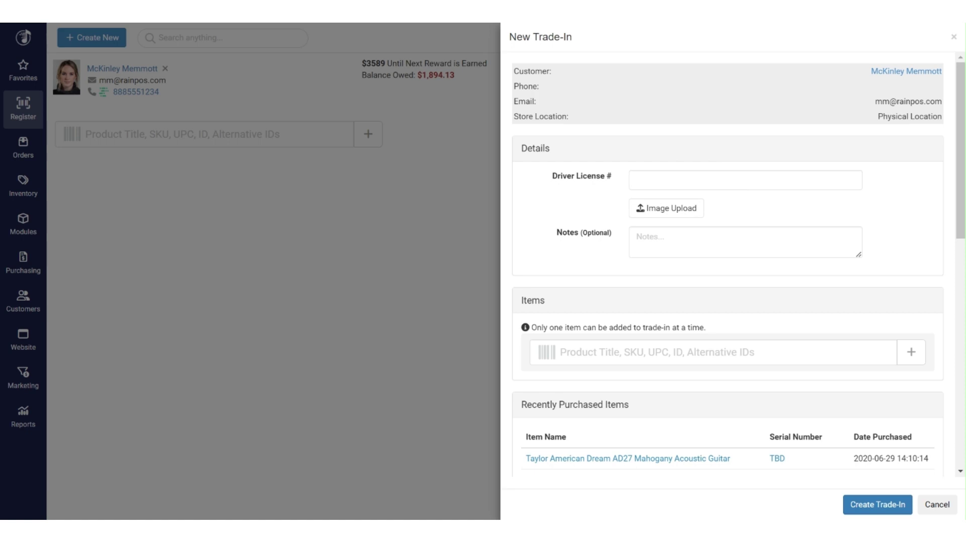
scroll(568, 215, "down", 1)
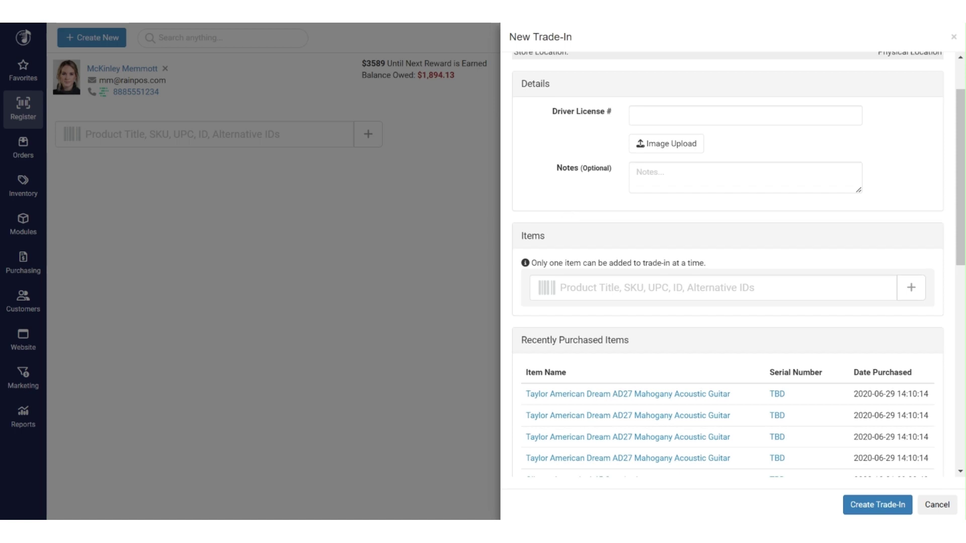
scroll(612, 275, "down", 2)
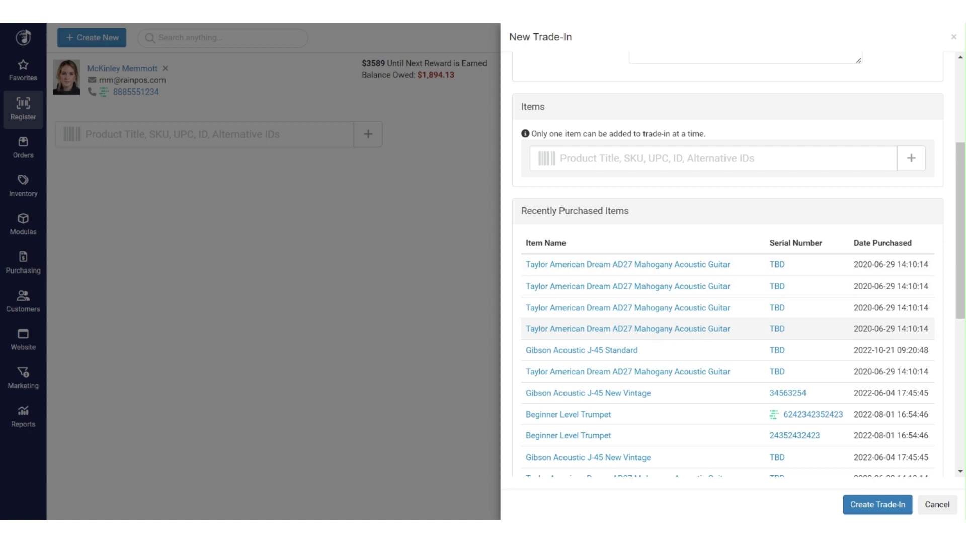
Add the Taylor AD27 guitar to the trade-in, then remove it so the Items section is empty
left_click(547, 329)
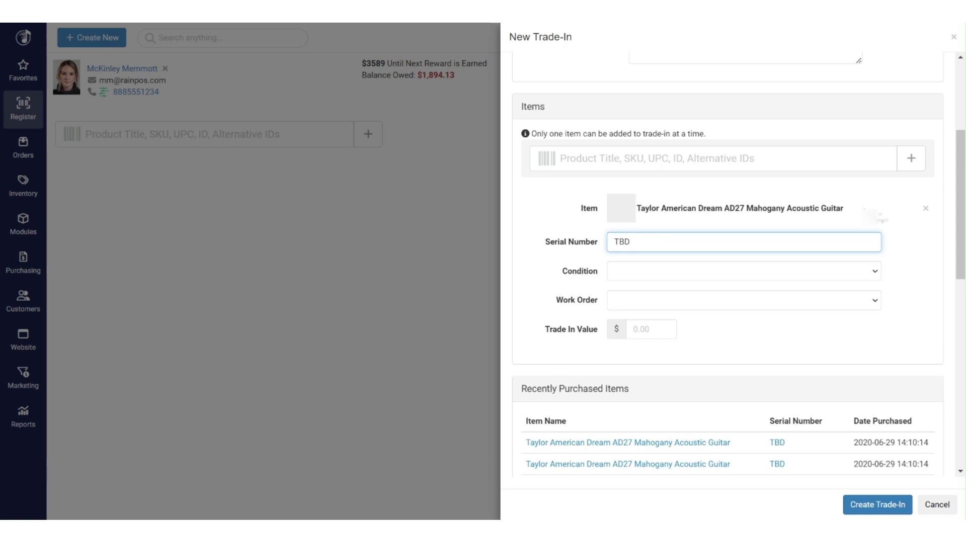
left_click(925, 210)
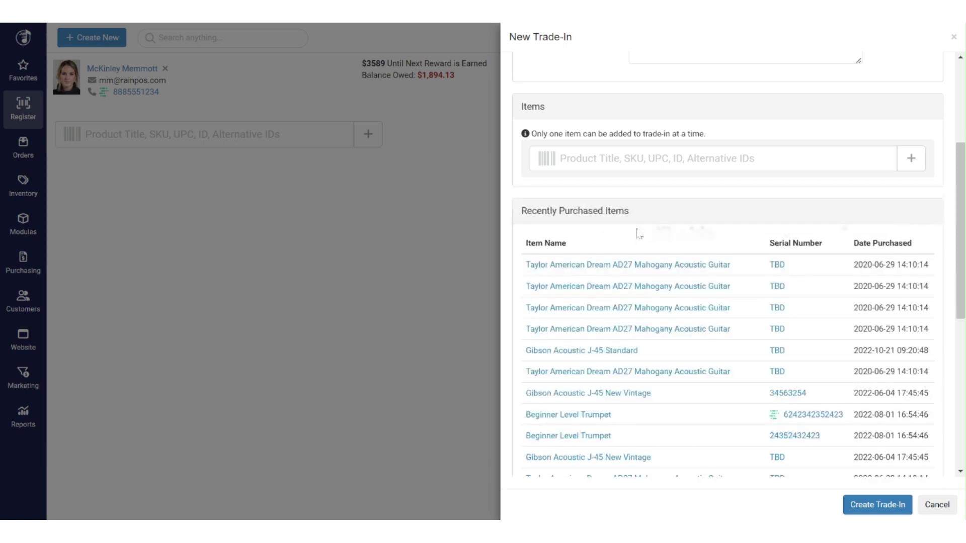
scroll(645, 235, "up", 1)
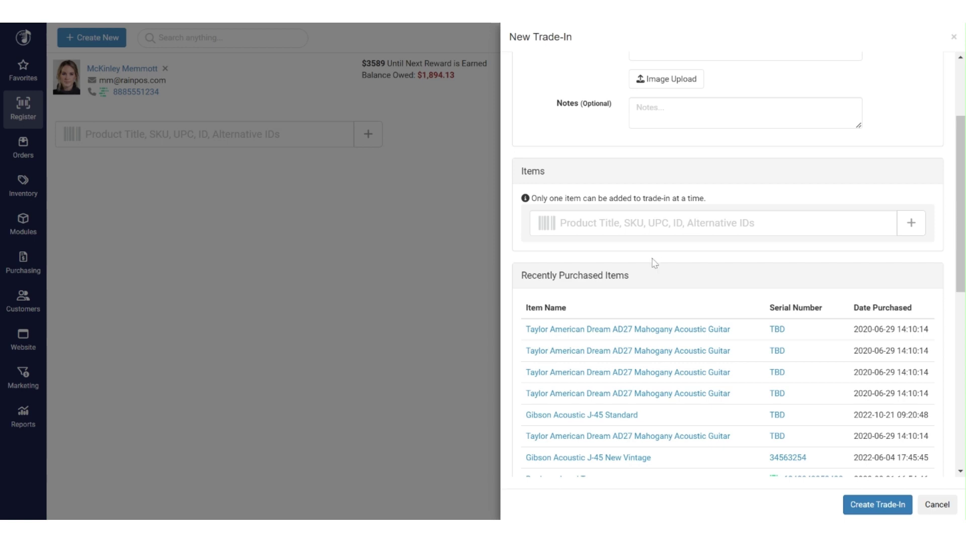
Create and save a new product titled 'Trade In Test 2' priced at $250
left_click(908, 230)
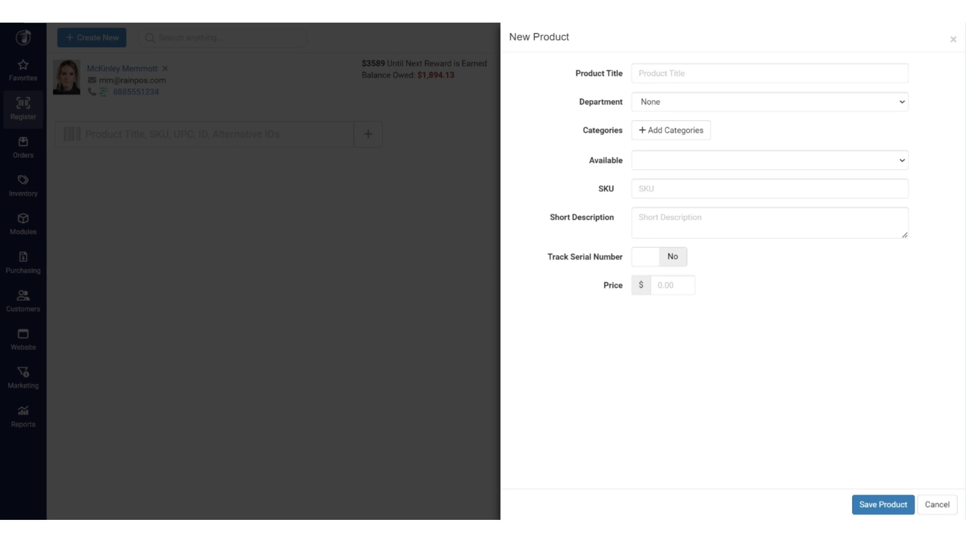
left_click(678, 81)
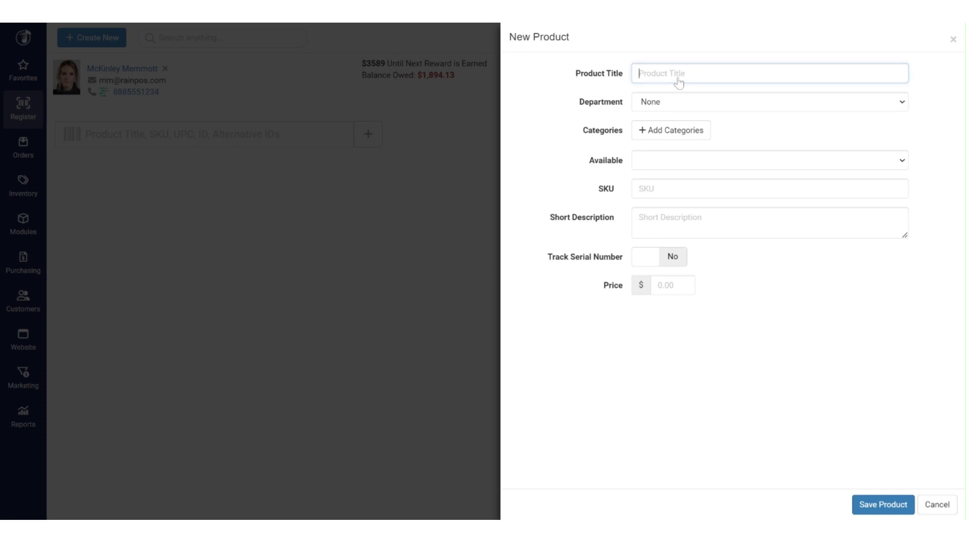
type("Tade In")
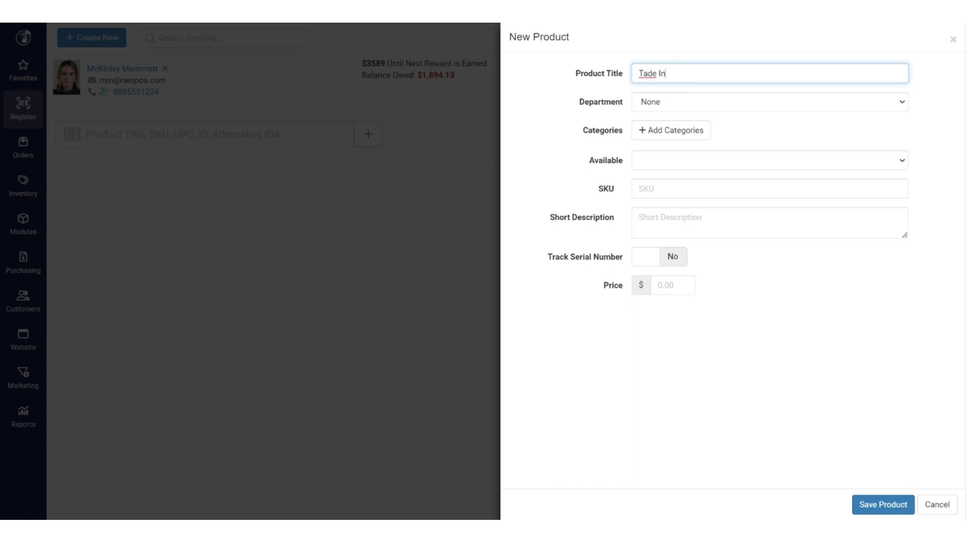
key("BackSpace")
key("BackSpace")
key("BackSpace")
key("BackSpace")
key("BackSpace")
key("BackSpace")
type("rade In Test 2")
left_click(672, 287)
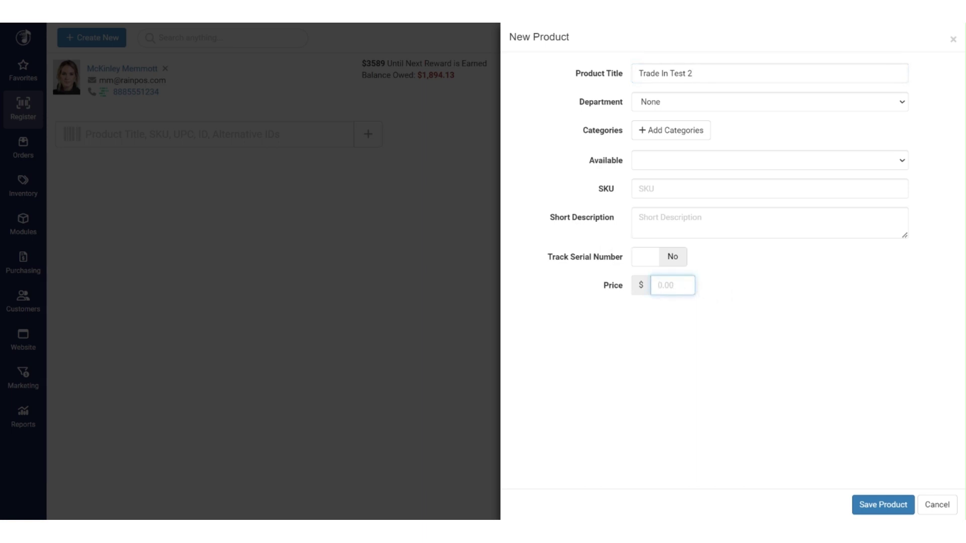
type("250")
left_click(869, 506)
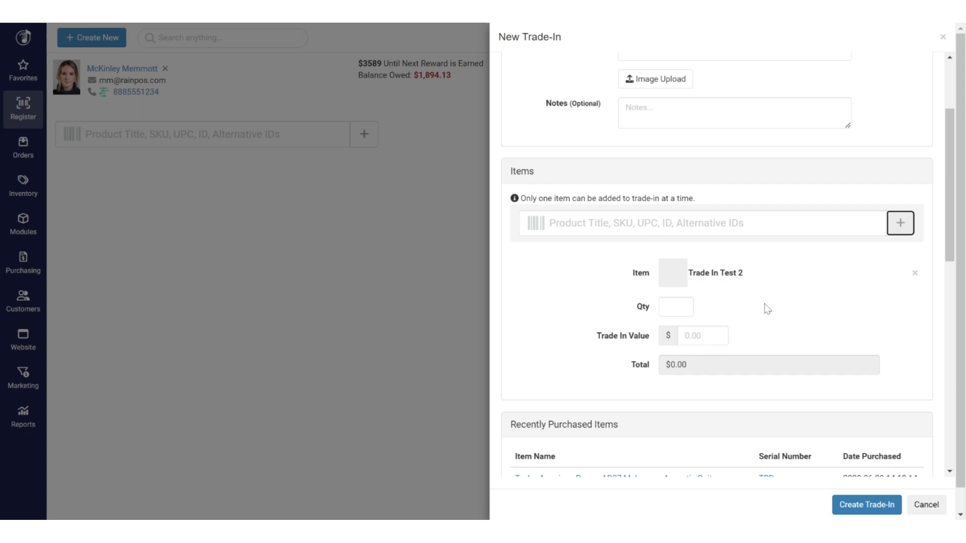
Create the trade-in with quantity 1 and a trade-in value of $125
left_click(669, 312)
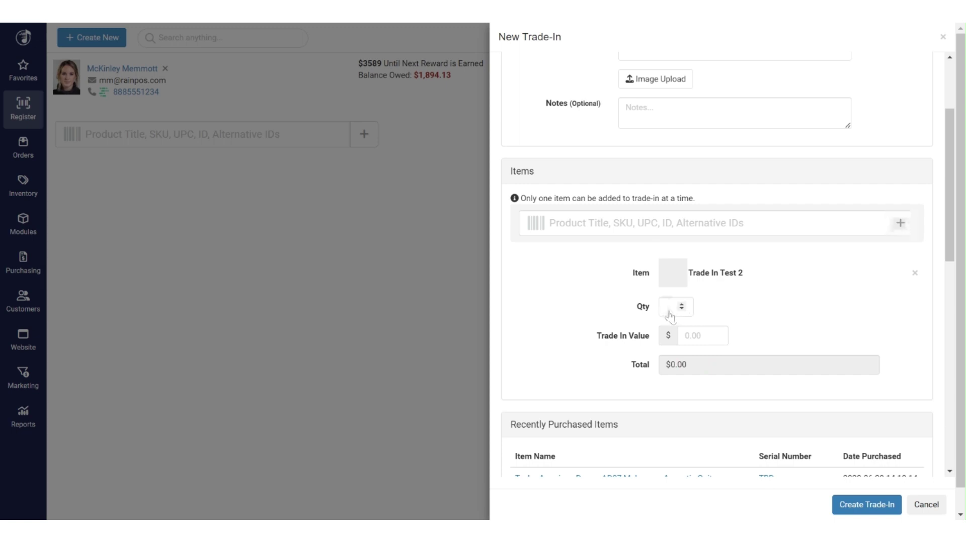
type("1")
left_click(702, 340)
type("125")
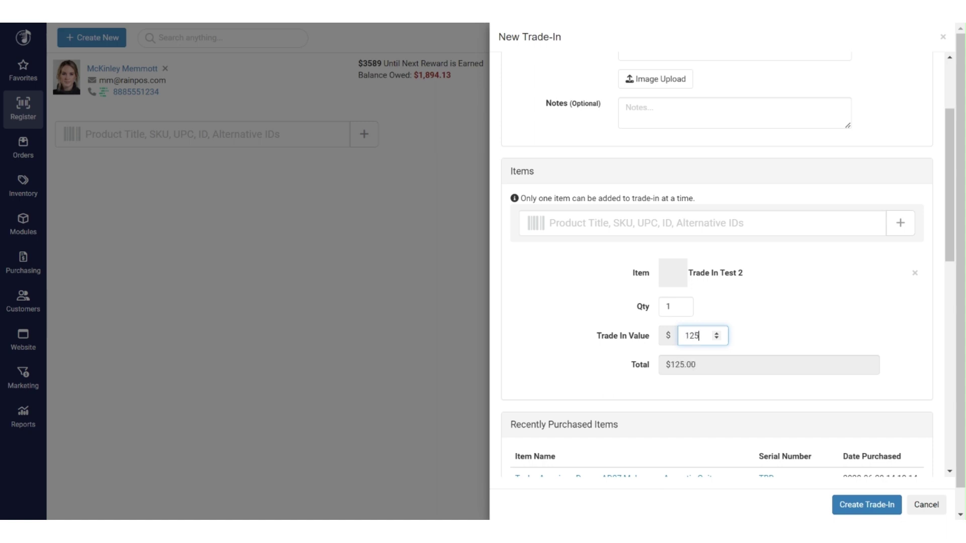
scroll(715, 328, "down", 3)
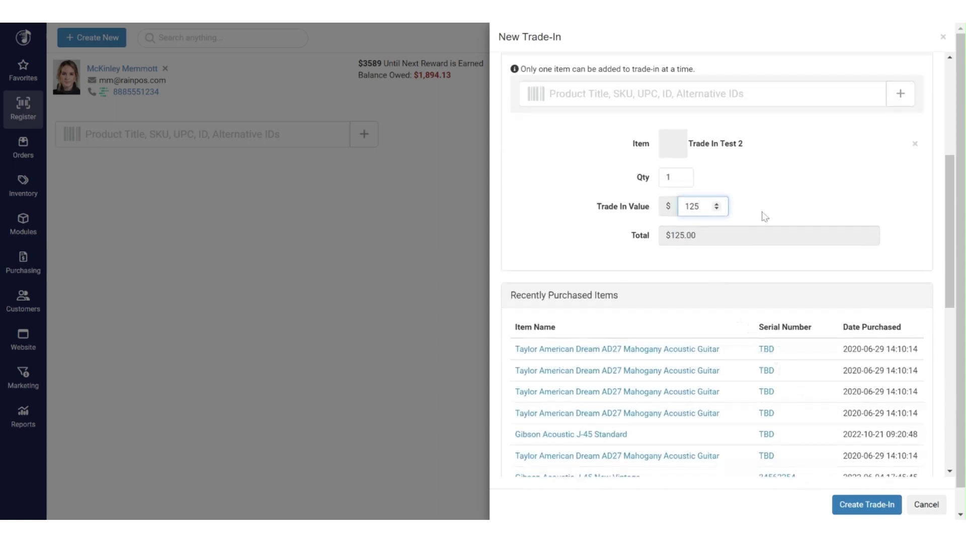
left_click(863, 506)
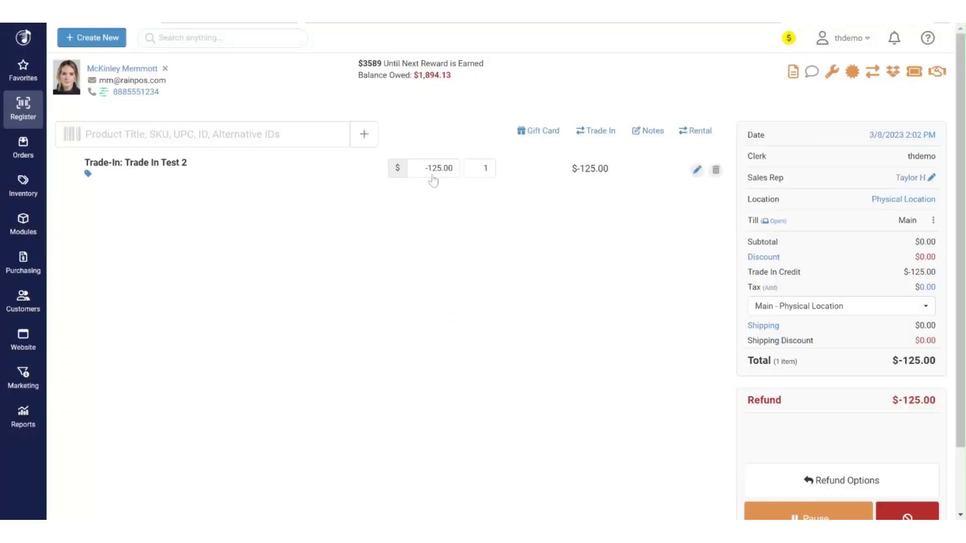
Scroll the sale to review the Trade In Test 2 line at -$125.00
scroll(439, 187, "down", 2)
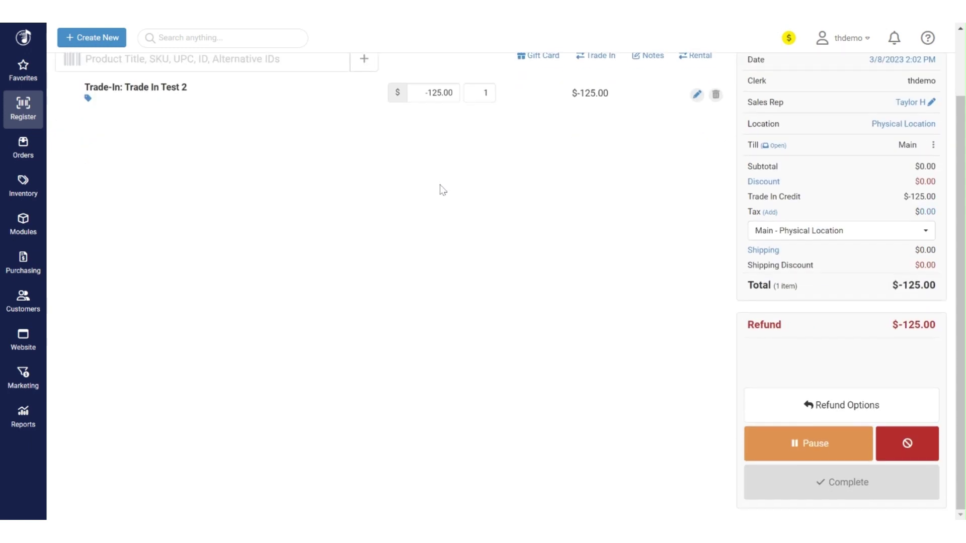
scroll(441, 189, "up", 2)
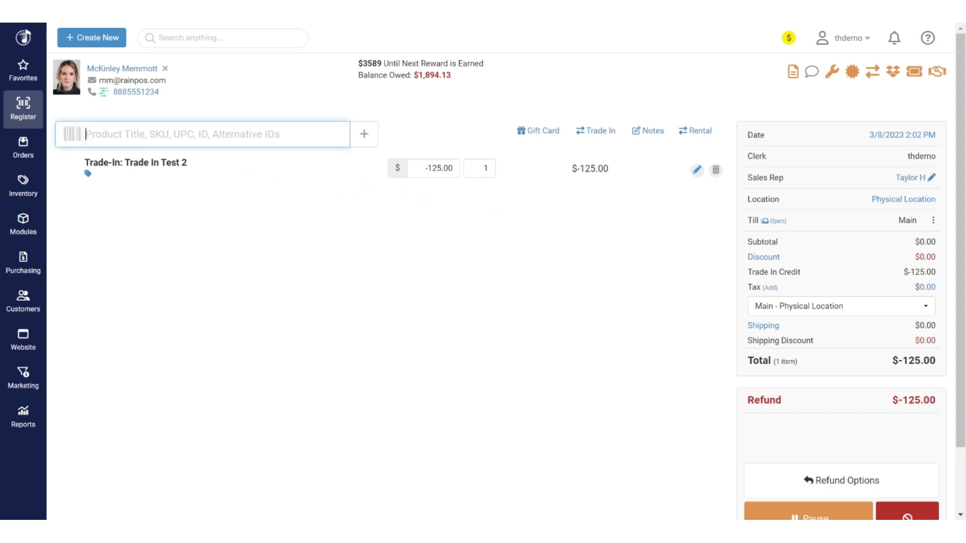
Search 'tama' and add the TAMA Woodworks Poplar Snare Drum ($712.09) to the sale
type("tama")
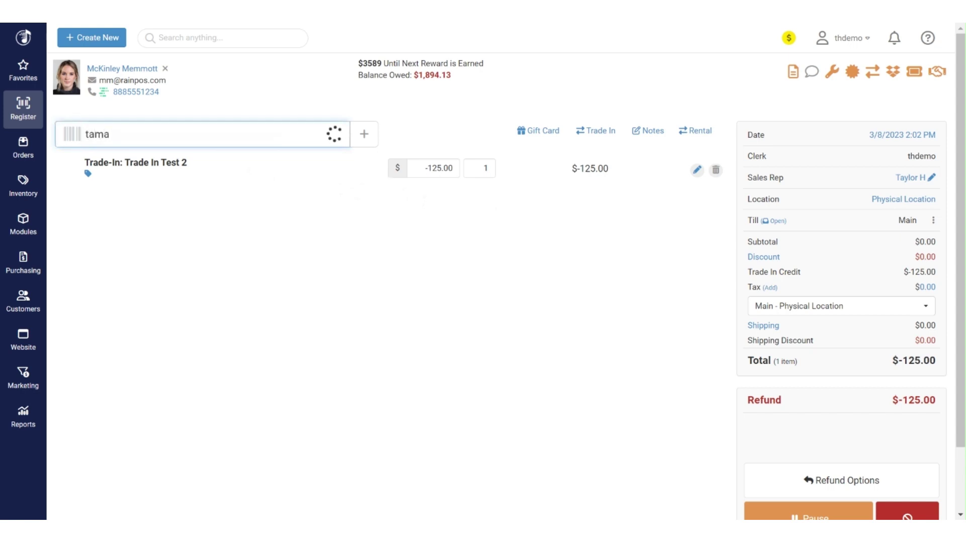
left_click(239, 171)
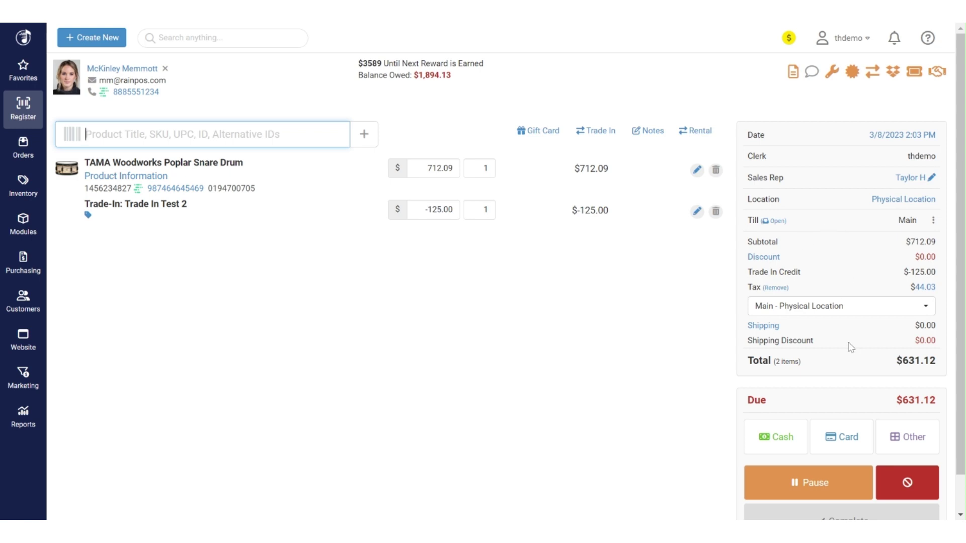
Pay the exact $631.12 in cash and complete the sale with no receipt
scroll(784, 413, "down", 1)
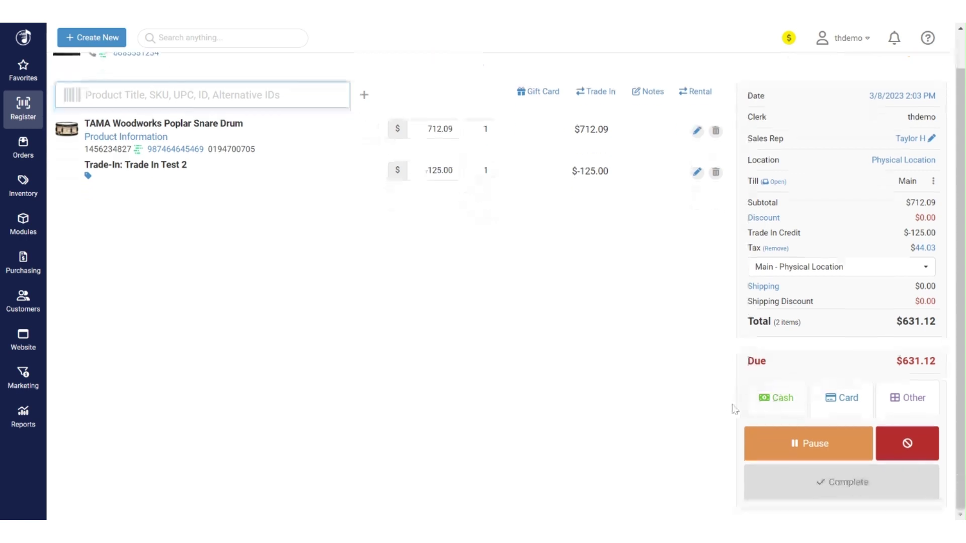
left_click(775, 398)
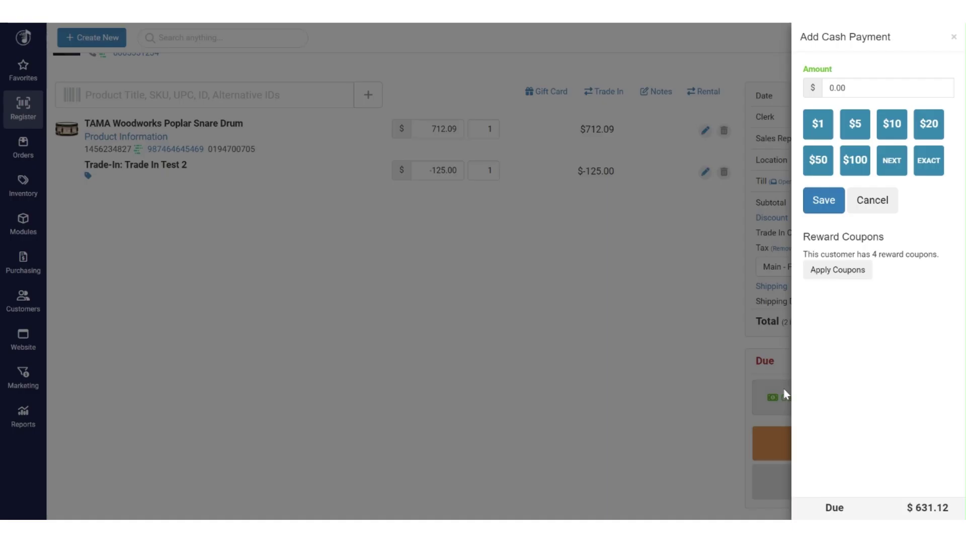
left_click(928, 160)
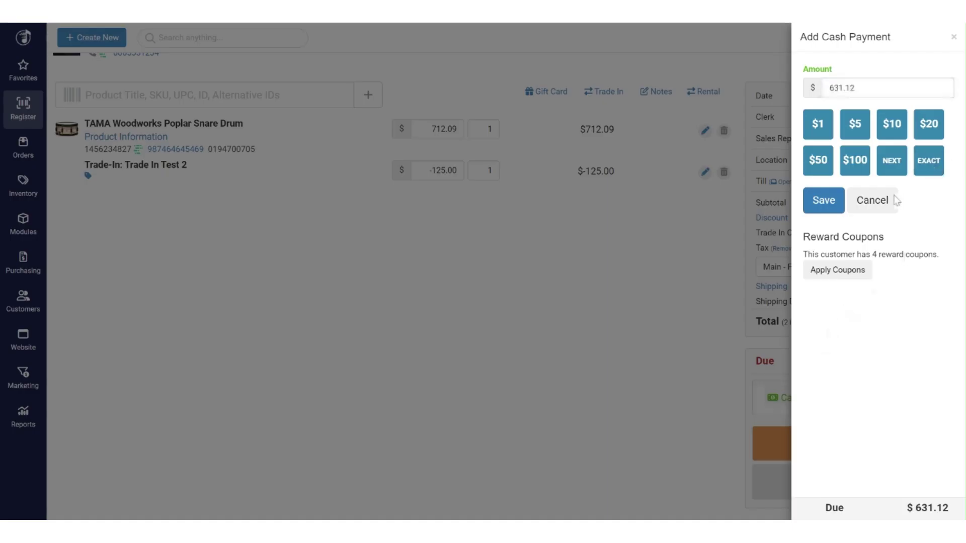
left_click(823, 202)
left_click(775, 503)
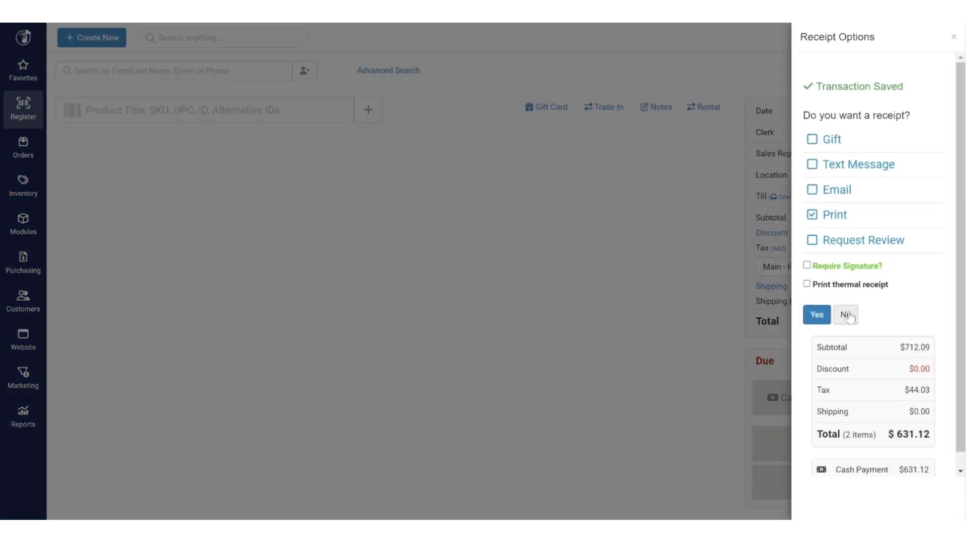
left_click(847, 315)
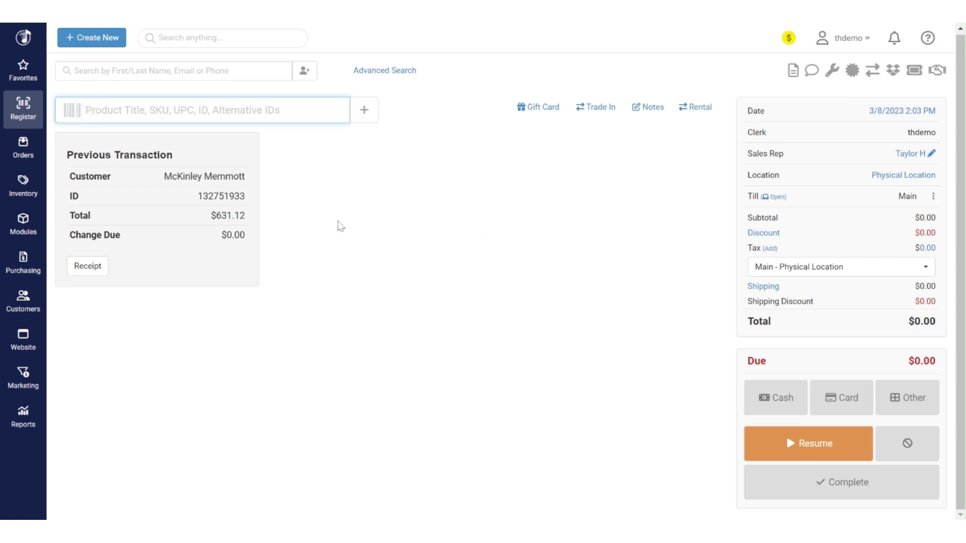
Go to Inventory > Products to show the product list
left_click(28, 198)
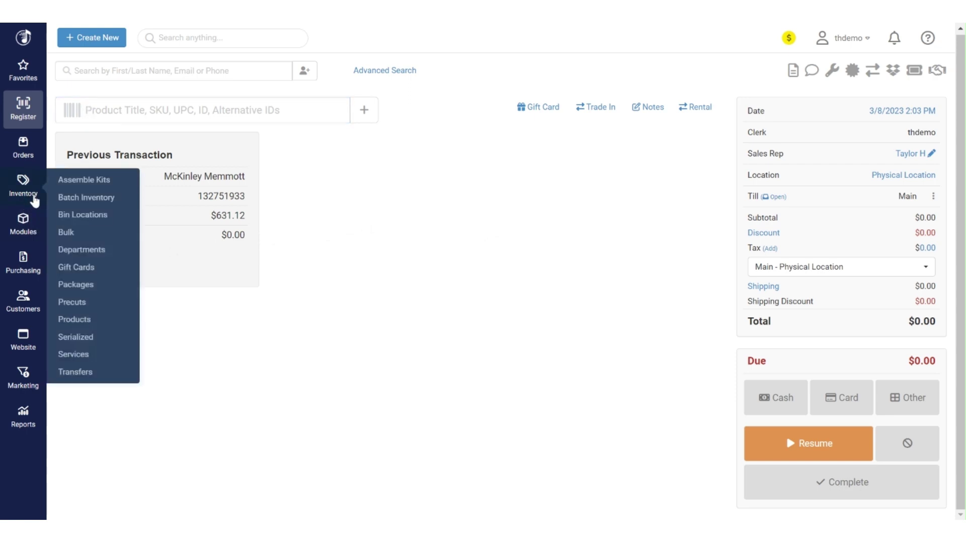
left_click(87, 320)
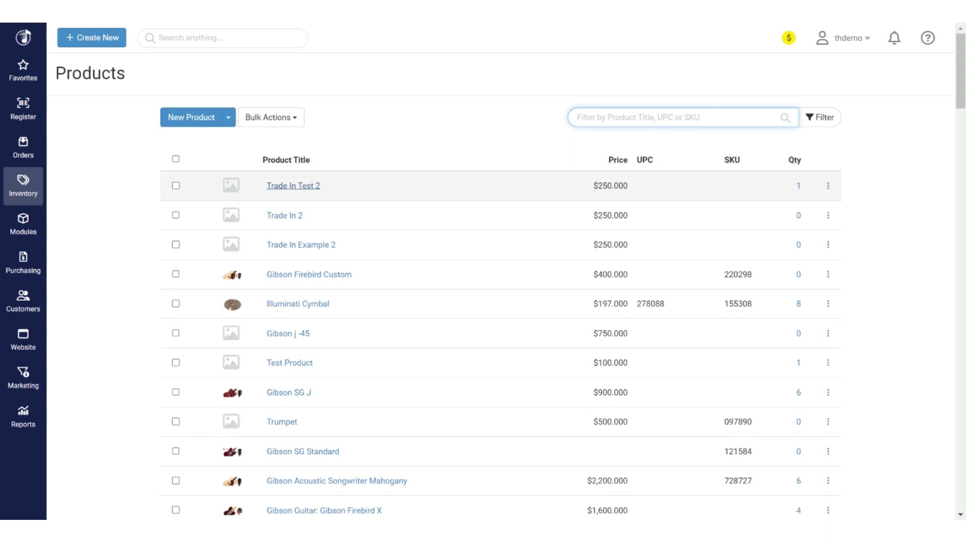
Open Trade In Test 2 and browse its Images, Descriptions and Reverb tabs
left_click(288, 196)
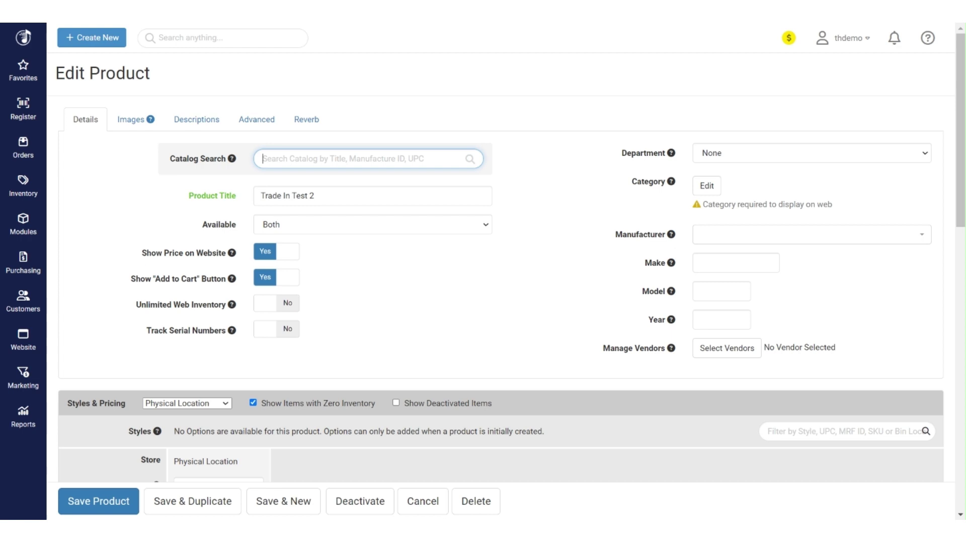
left_click(136, 122)
left_click(201, 126)
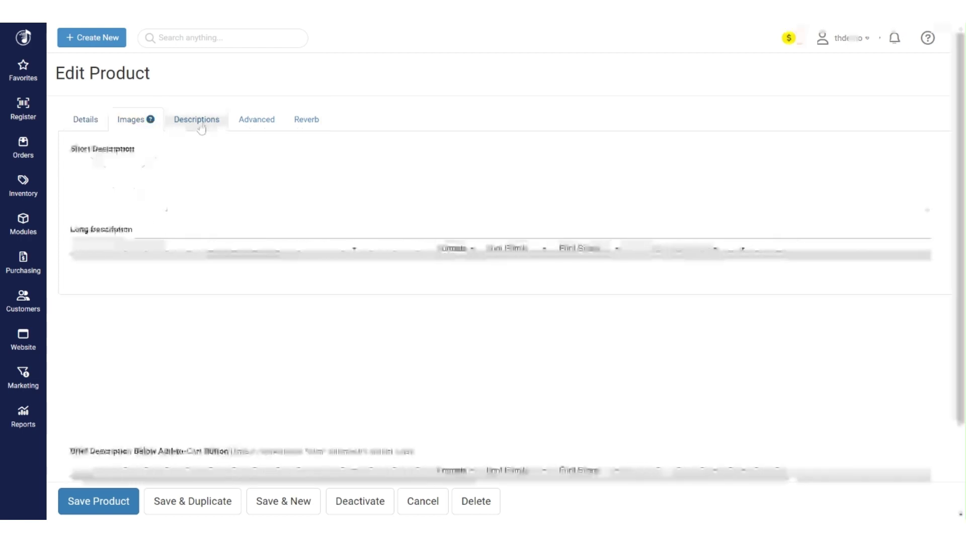
left_click(303, 120)
Toggle the Reverb listing on and back off, then return to Details and check categories without changes
left_click(294, 156)
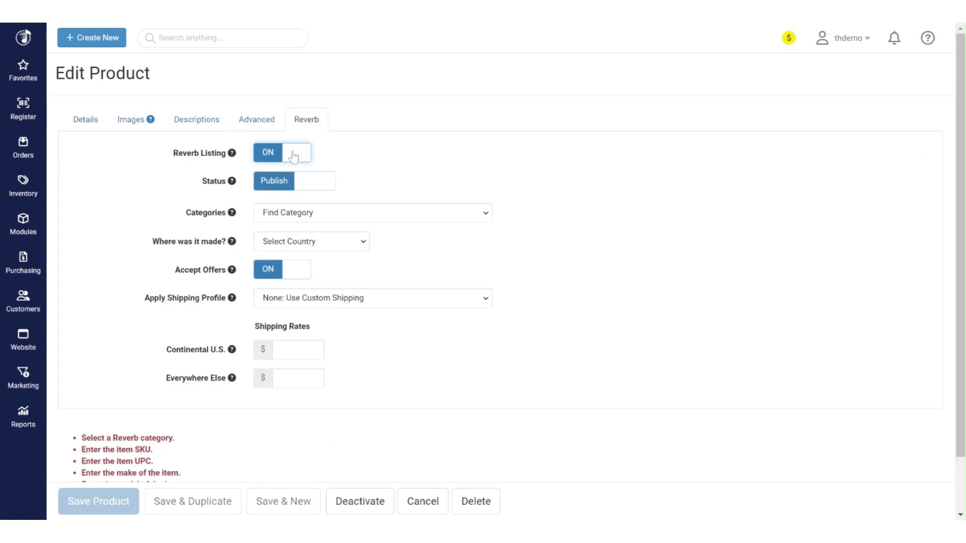
left_click(293, 156)
left_click(92, 128)
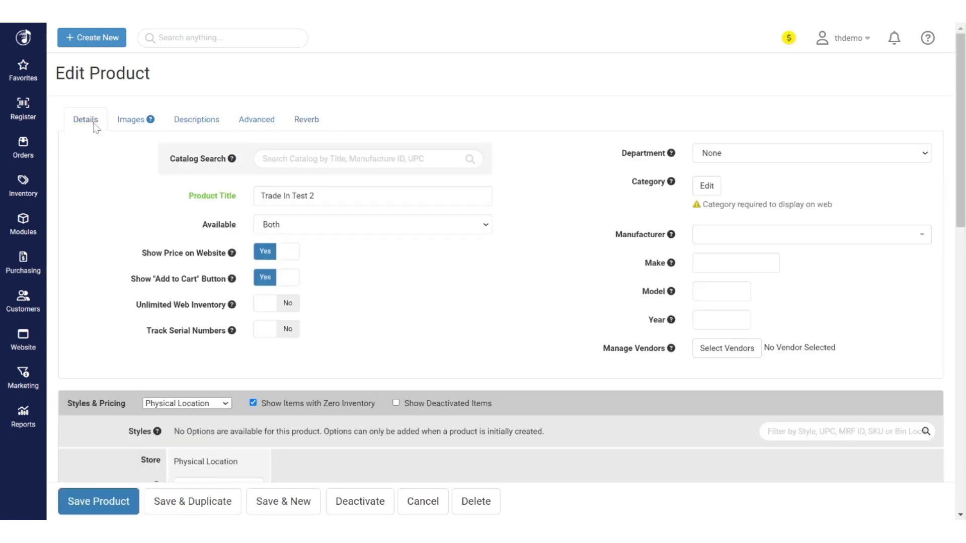
left_click(706, 186)
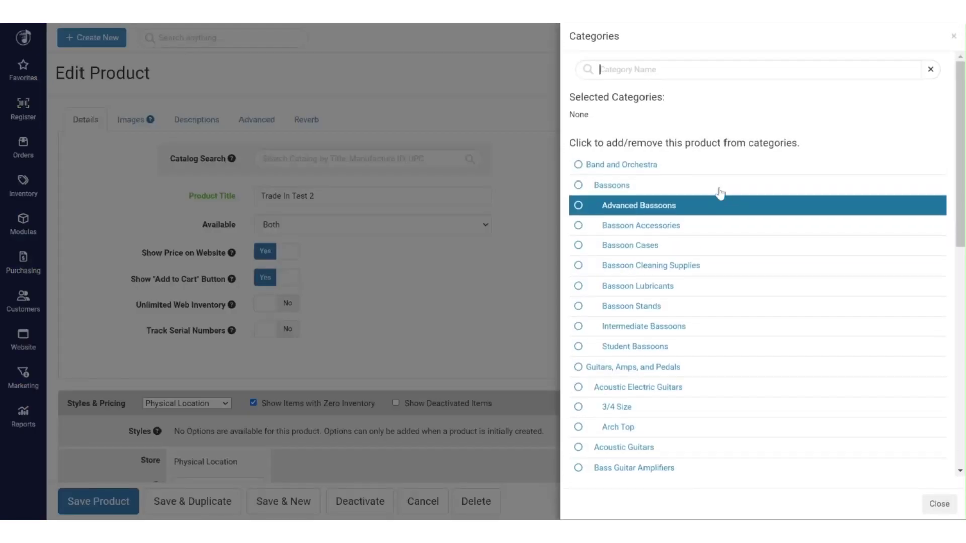
left_click(939, 504)
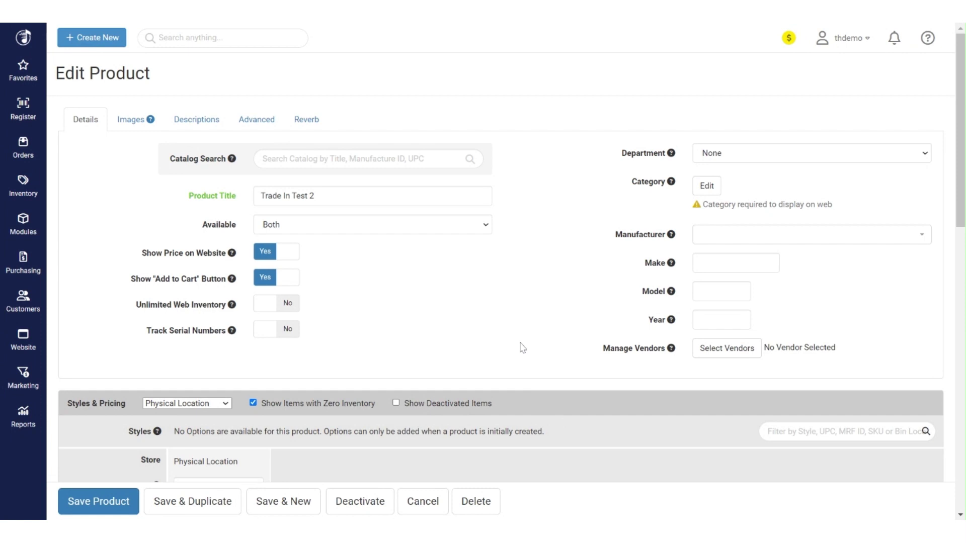
scroll(520, 357, "down", 3)
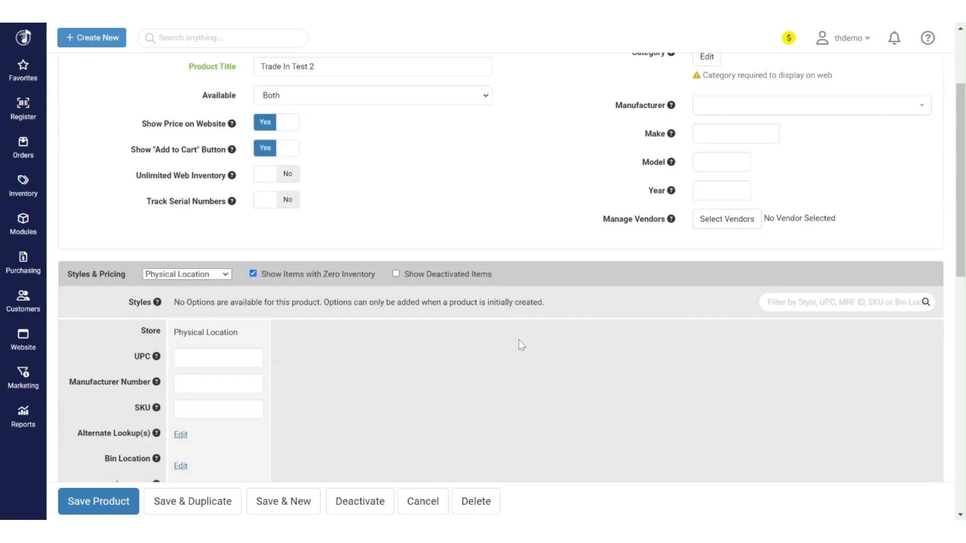
left_click(386, 97)
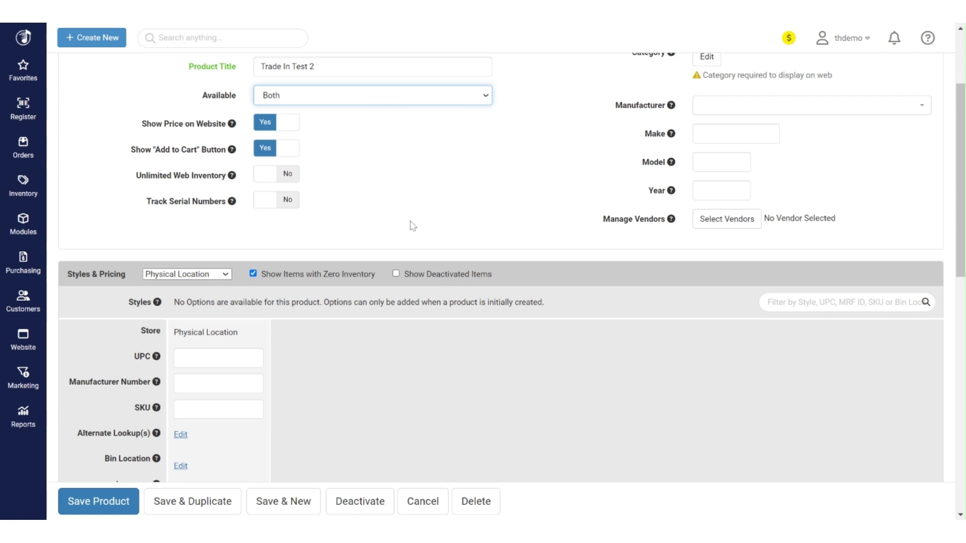
scroll(422, 222, "down", 3)
scroll(422, 223, "up", 5)
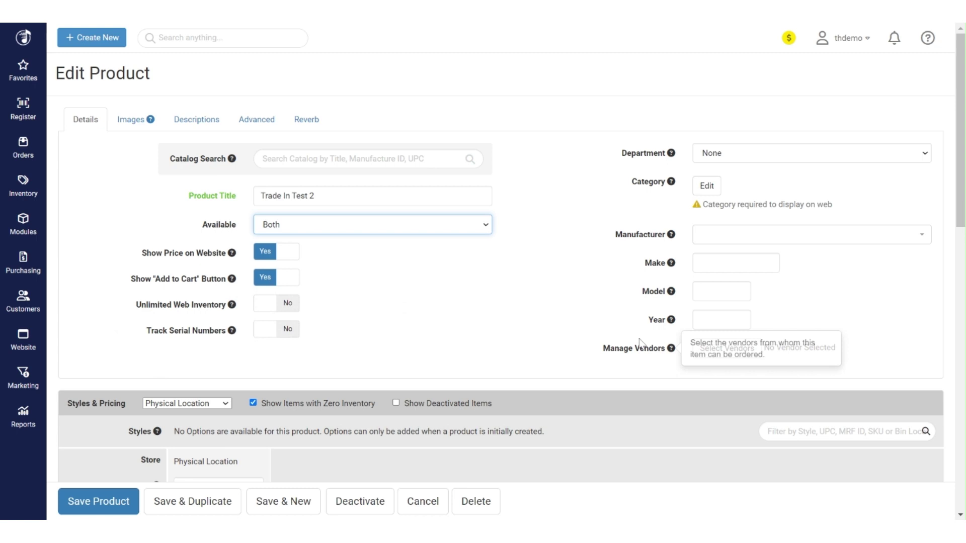
Open the help menu from the question-mark icon at the top right
left_click(932, 45)
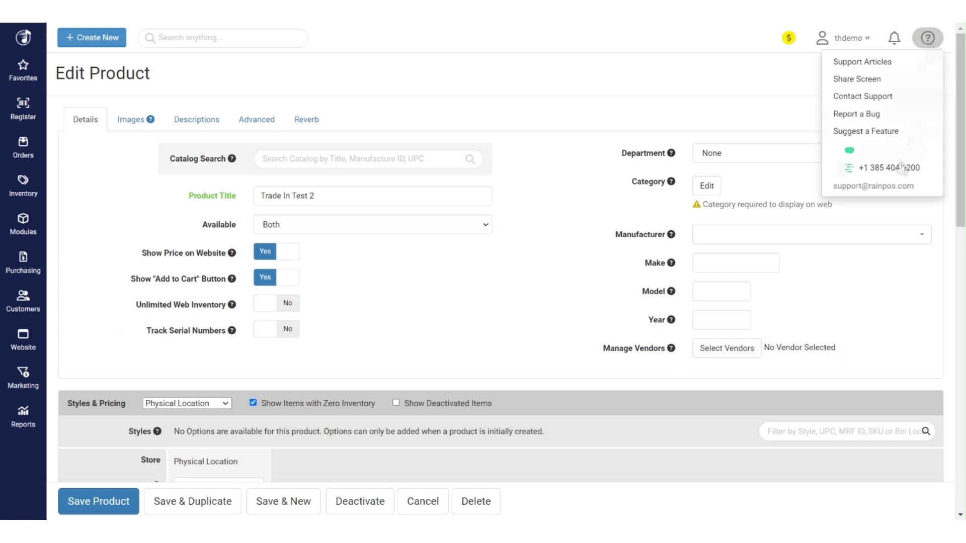